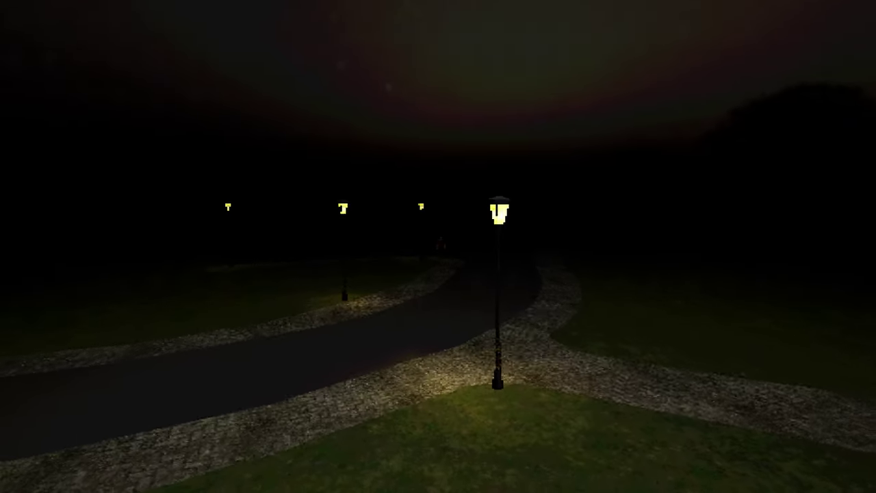
key("w")
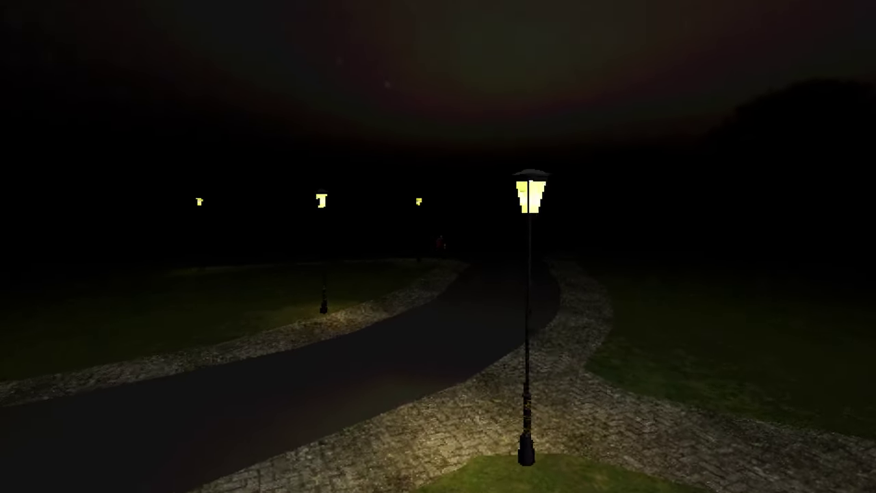
key("w")
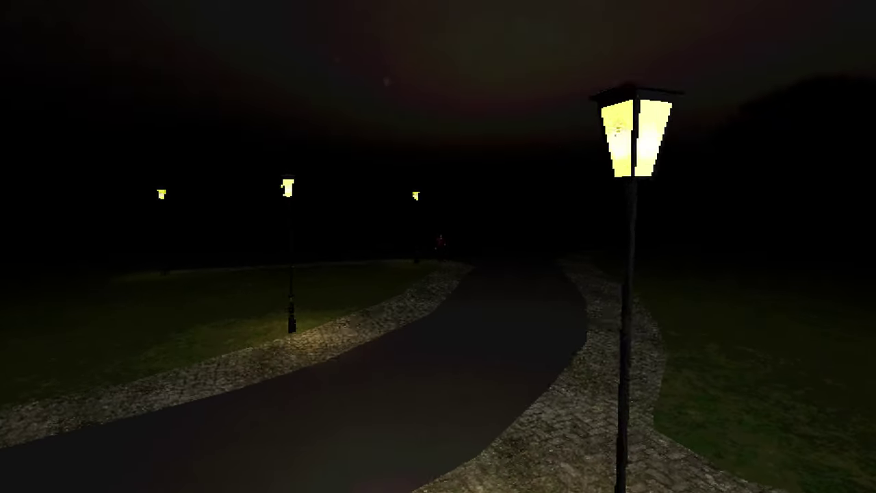
key("w")
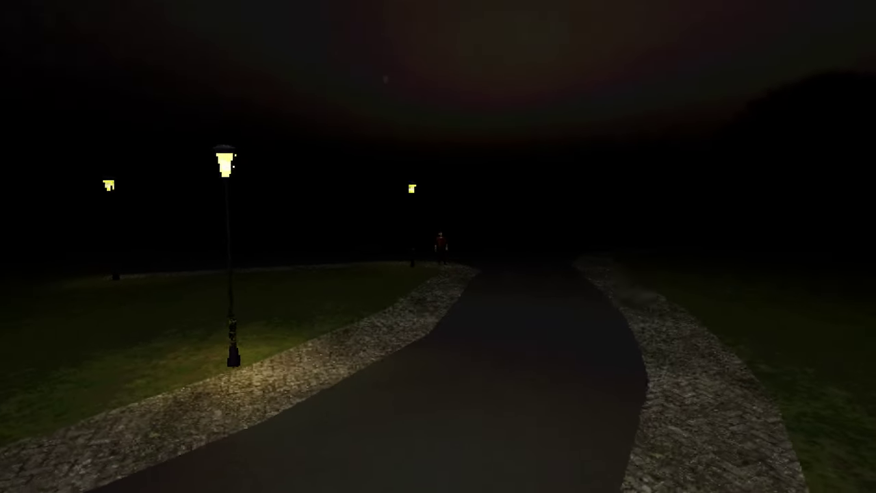
key("w")
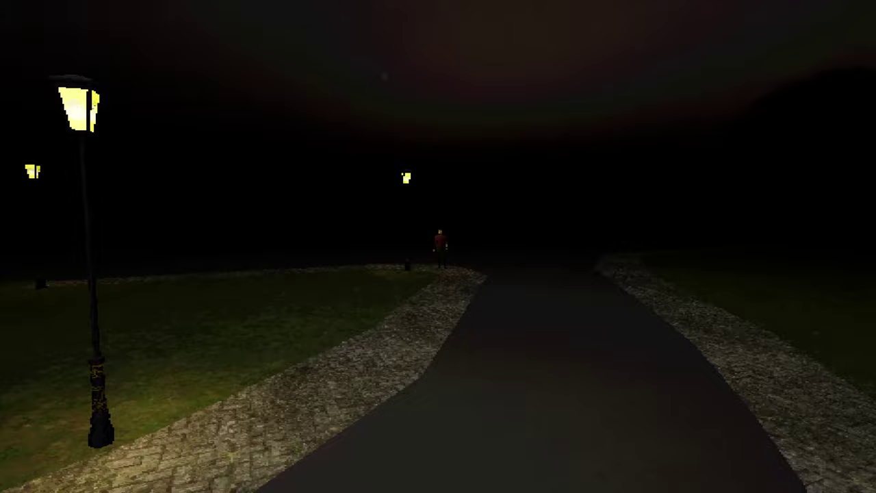
key("w")
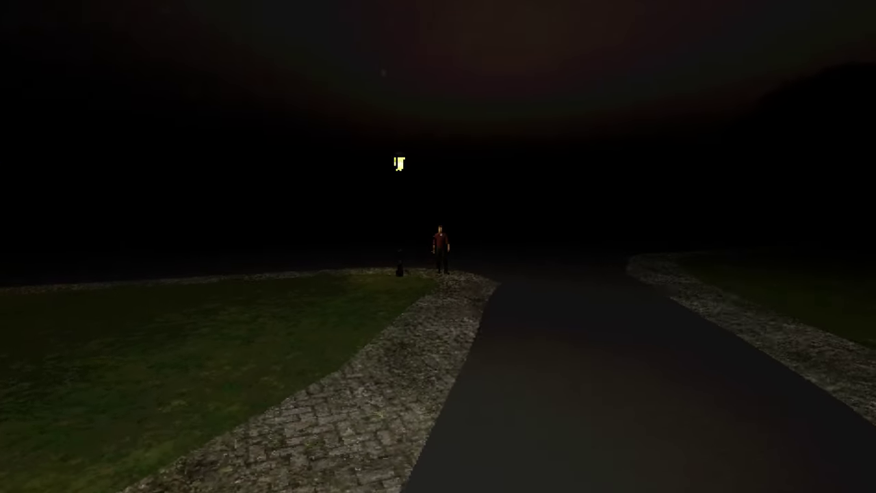
key("w")
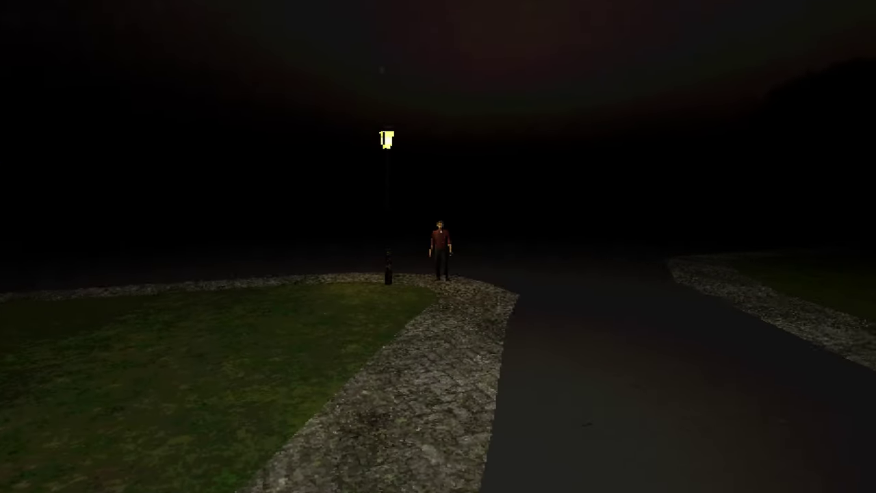
key("w")
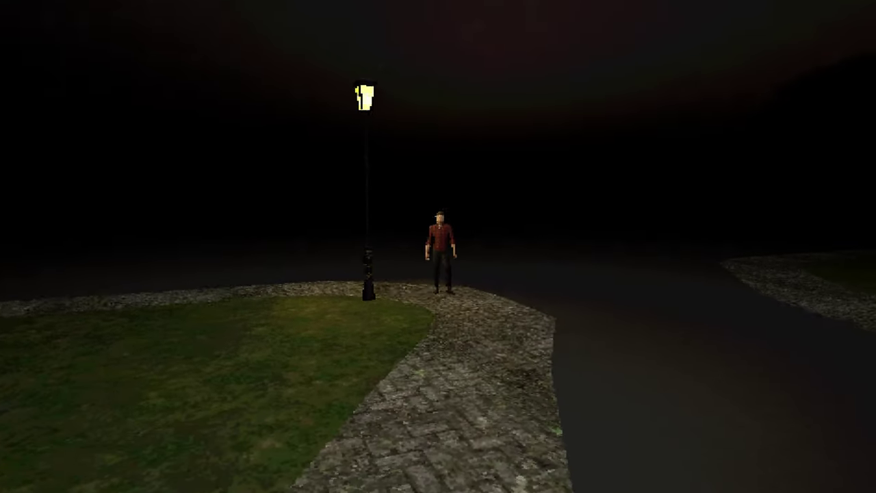
key("w")
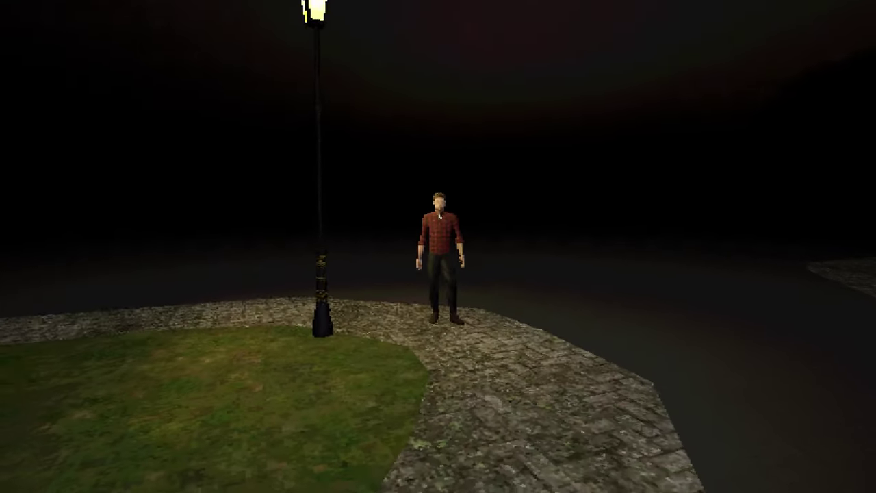
key("w")
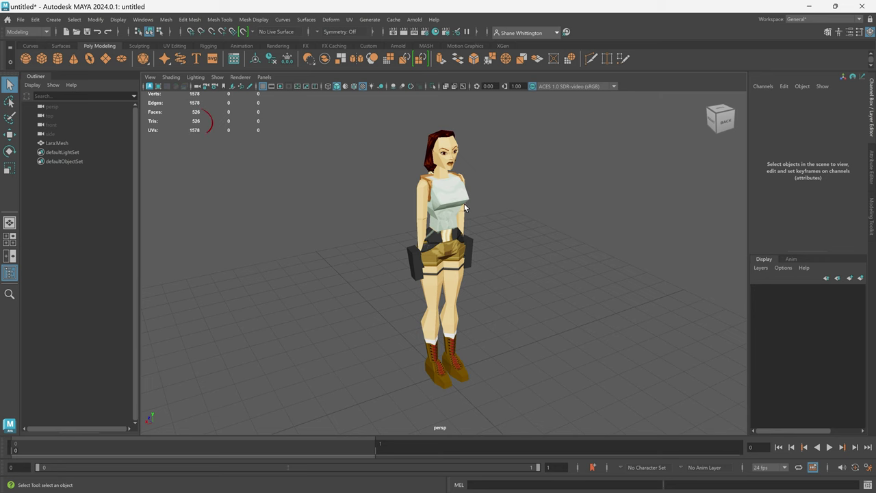
Select the low-poly Lara reference mesh and examine it from another angle
left_click(468, 208)
left_click_drag(561, 258, 514, 261, "alt")
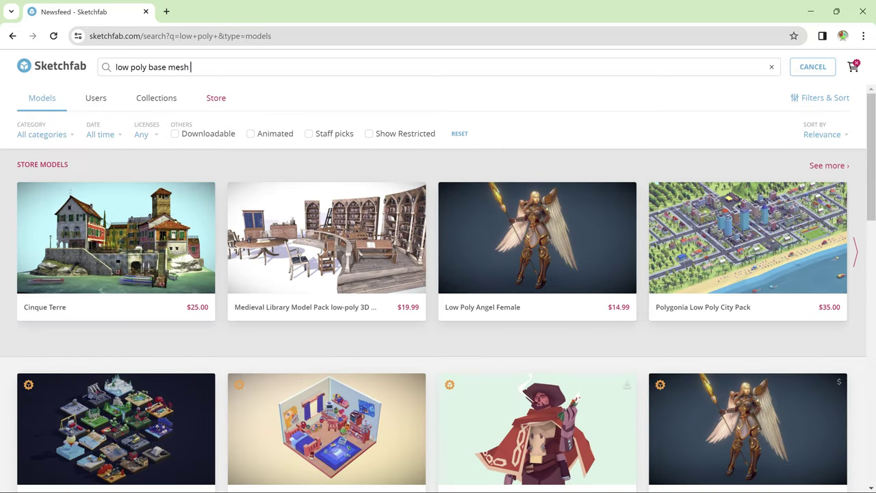
Search Sketchfab for "low poly base mesh male" and browse the models found
scroll(438, 287, "down", 1)
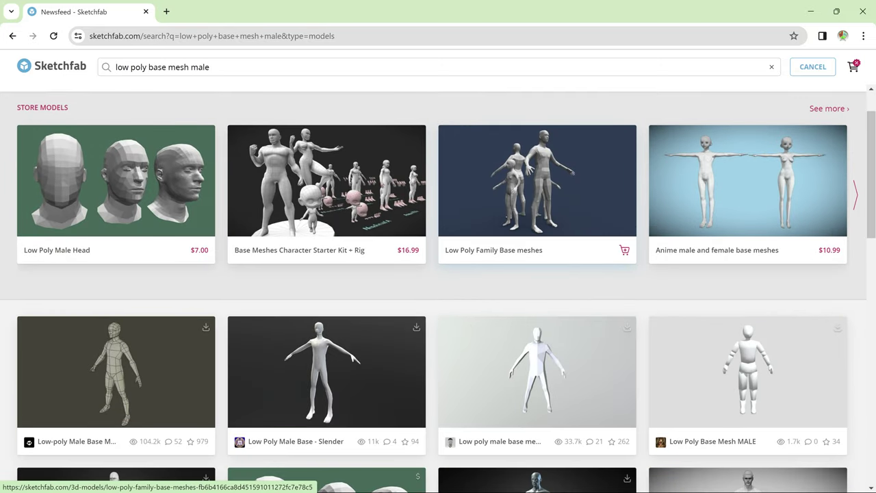
scroll(507, 193, "down", 6)
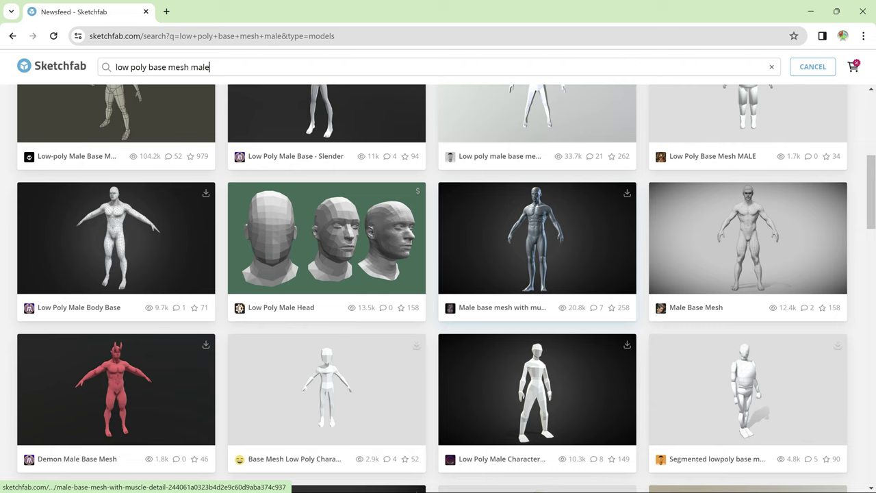
scroll(510, 195, "down", 8)
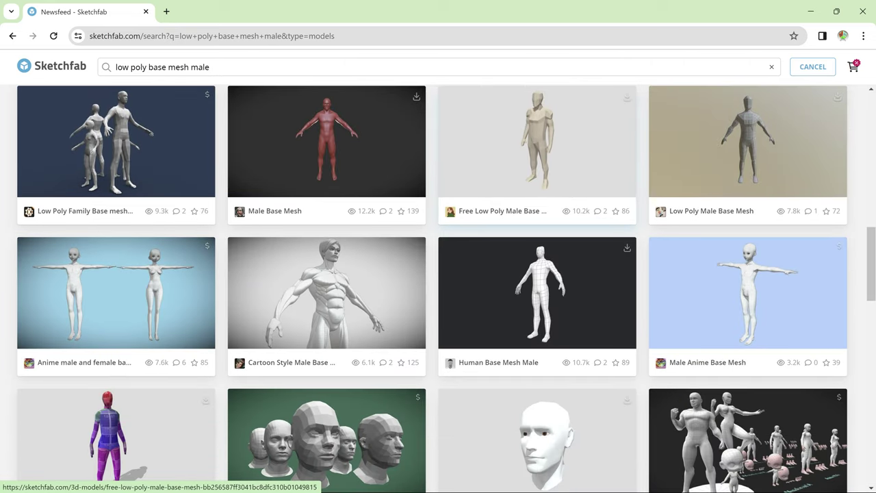
scroll(116, 260, "up", 12)
Open the Low-poly Male Base Mesh model's page and start its download
left_click(117, 260)
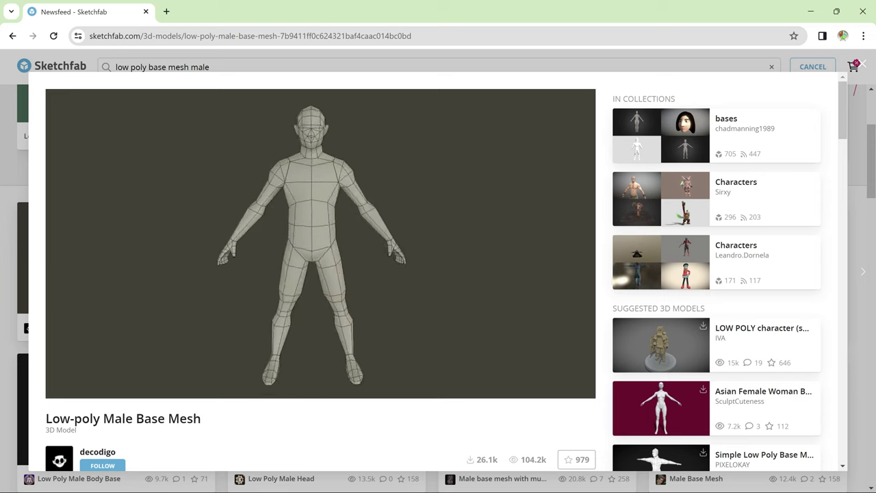
scroll(101, 339, "down", 3)
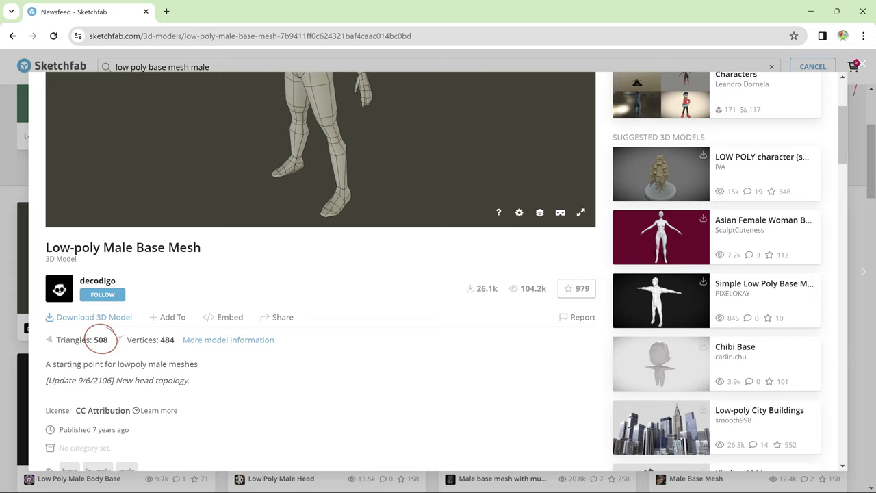
left_click(89, 317)
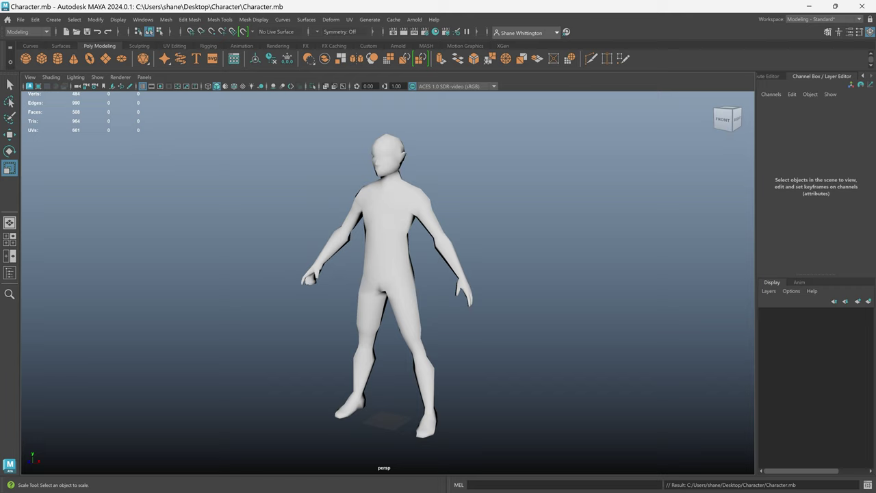
In Maya, pull the nose-tip vertex of the male base mesh's head back toward the face
left_click_drag(438, 274, 315, 274, "alt")
scroll(387, 282, "up", 4)
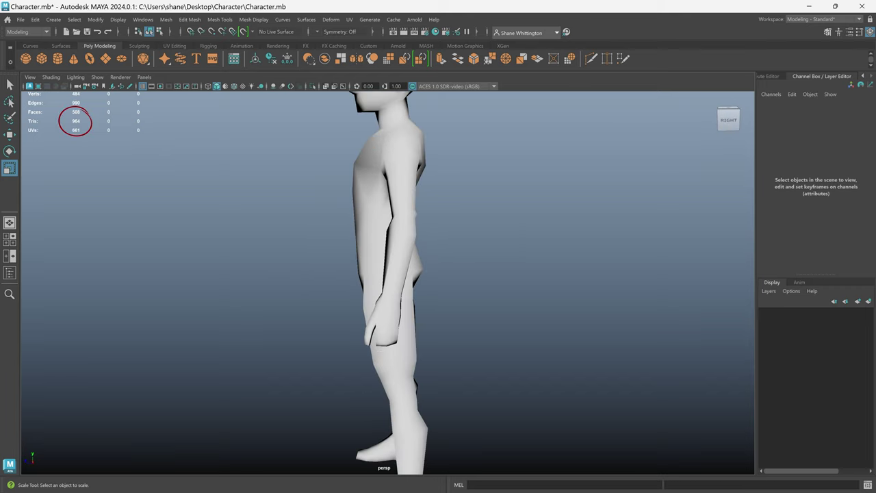
scroll(388, 282, "up", 3)
middle_click_drag(369, 137, 409, 437, "alt")
left_click_drag(409, 437, 424, 397, "alt")
scroll(387, 282, "up", 5)
middle_click_drag(388, 226, 413, 341, "alt")
scroll(388, 282, "up", 3)
middle_click_drag(411, 274, 438, 319, "alt")
left_click(438, 288)
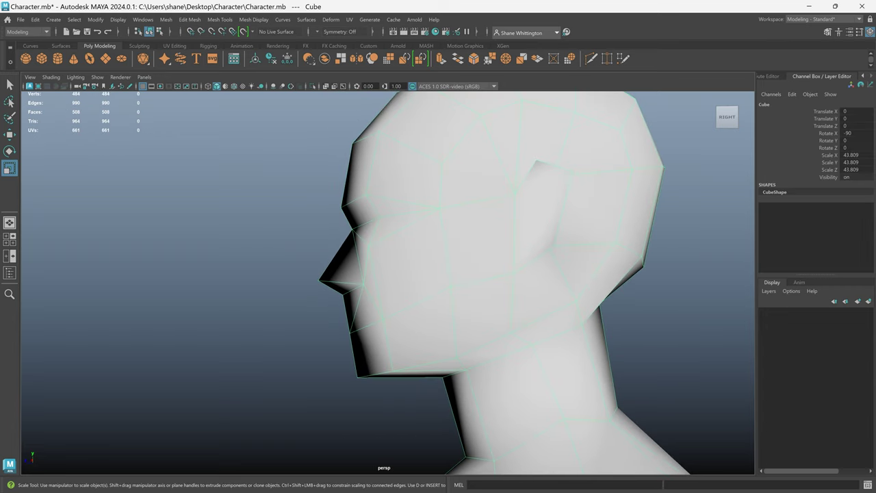
right_click_drag(322, 239, 279, 239)
left_click_drag(288, 250, 329, 310)
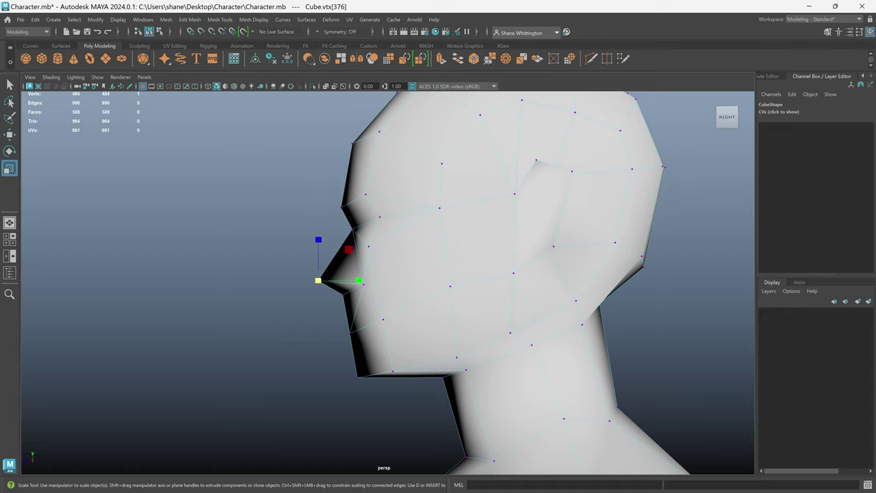
key("w")
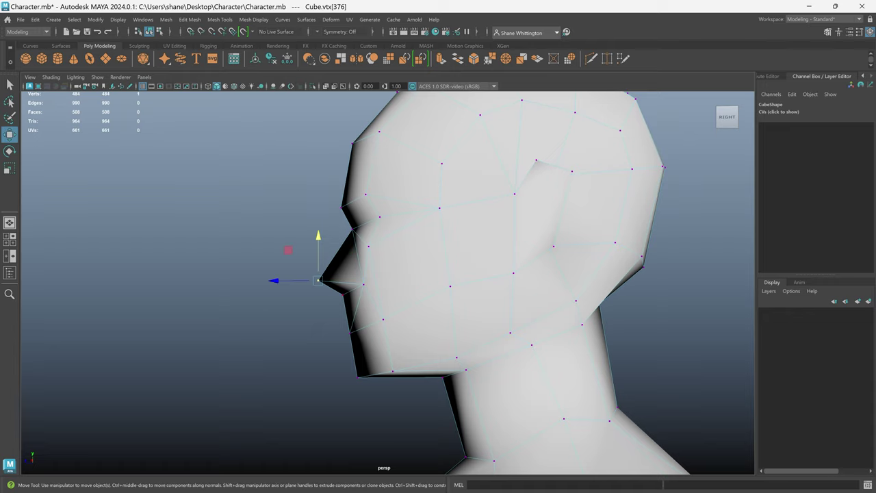
left_click_drag(274, 281, 356, 282)
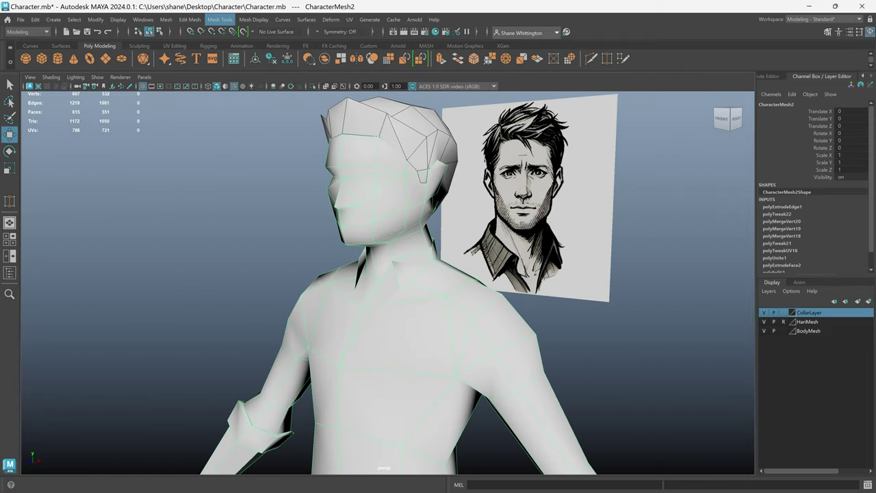
Apply a mesh operation to the selected character body mesh, clear the selection and check the model from another side
left_click(166, 19)
left_click(182, 144)
left_click(260, 226)
left_click_drag(260, 226, 416, 178, "alt")
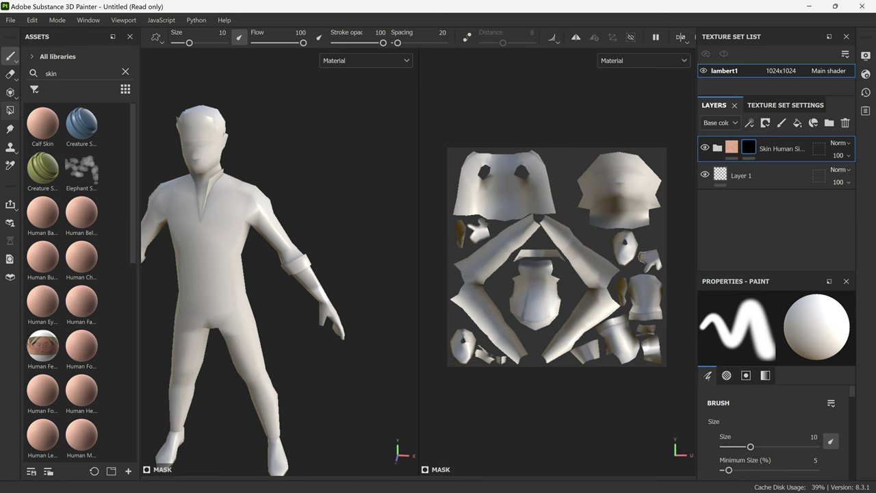
In Substance 3D Painter, use Polygon Fill on the human skin layer's mask to reveal skin on the face UV island
left_click(9, 110)
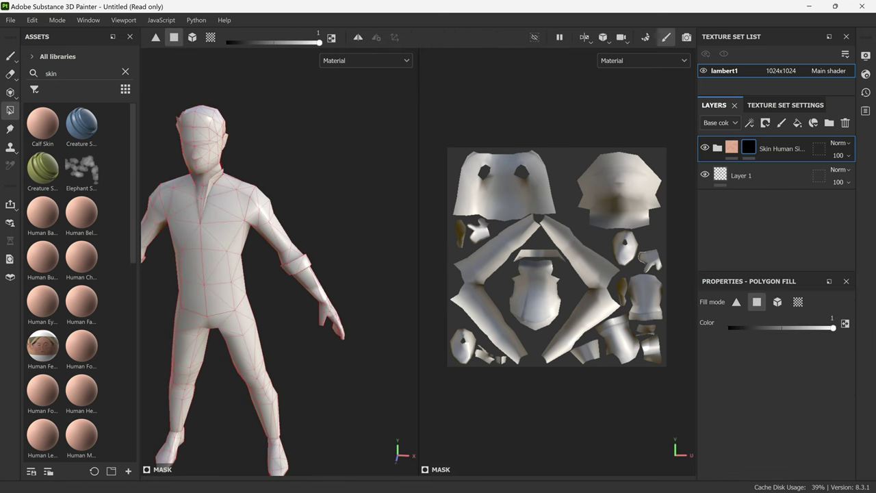
left_click_drag(578, 130, 662, 218)
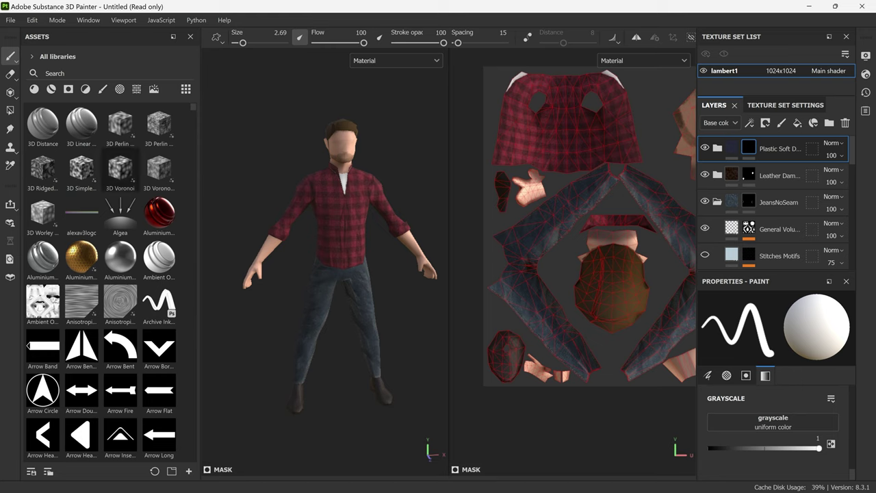
Set the environment map of the display settings to Bus Garage
mouse_move(120, 166)
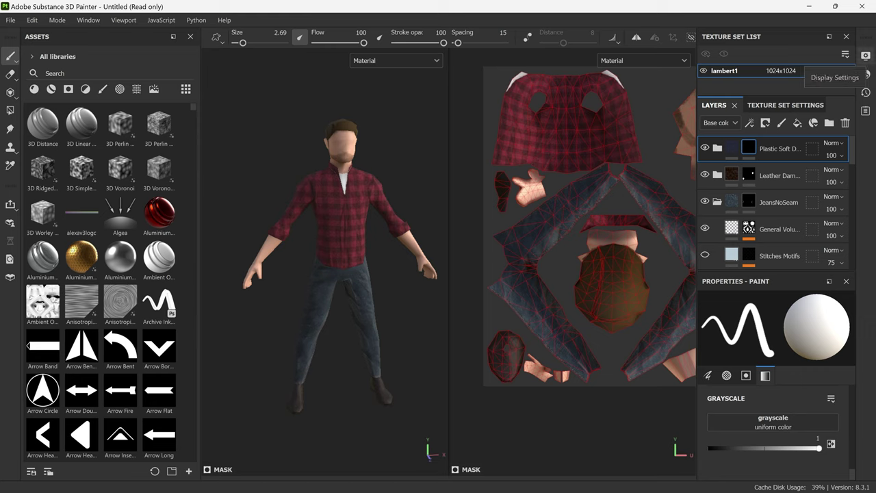
left_click(866, 55)
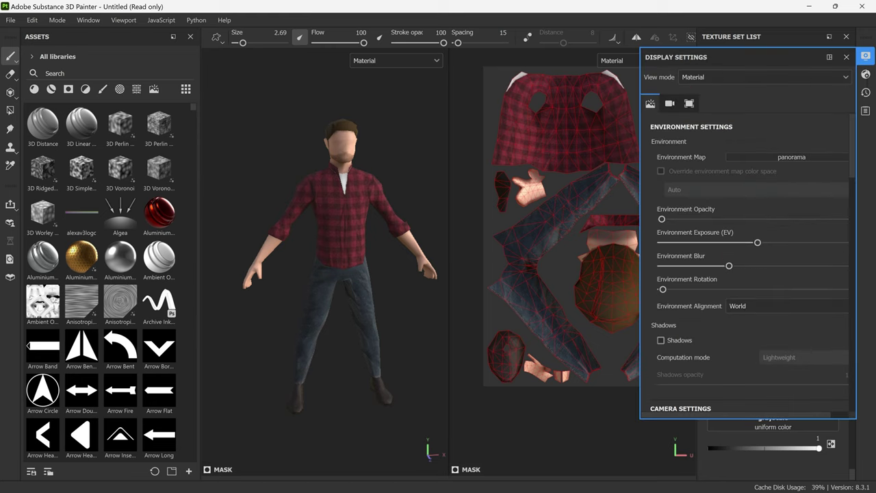
left_click(792, 157)
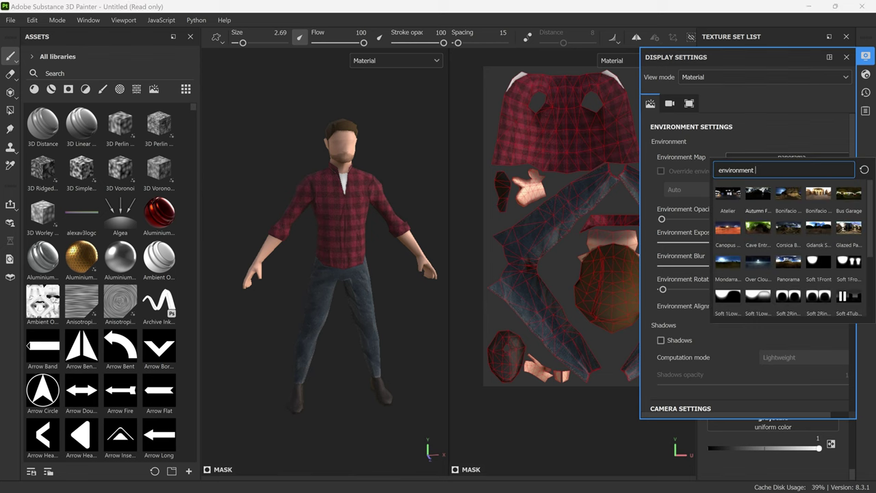
left_click(849, 193)
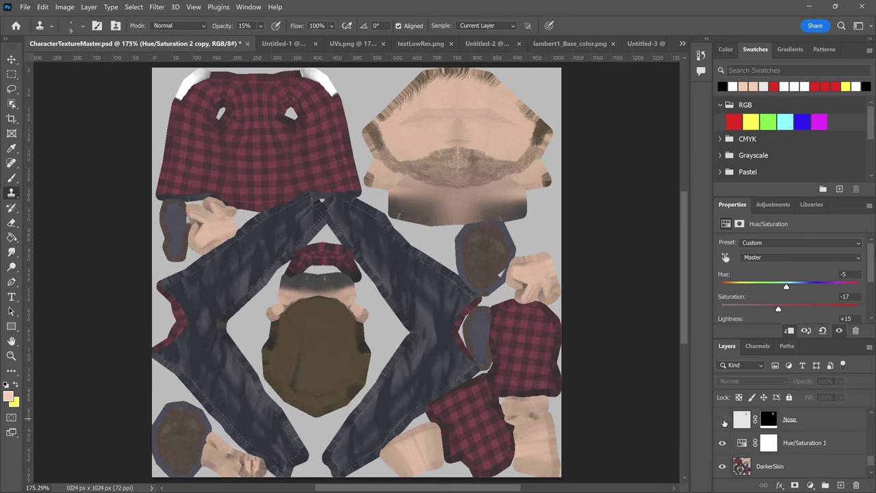
In Photoshop, show the character texture's facial detail layers from Nose up through Mouth, LeftEye, RightBrow, Ear1 and Ear2, including their Hue/Saturation adjustments
left_click(723, 421)
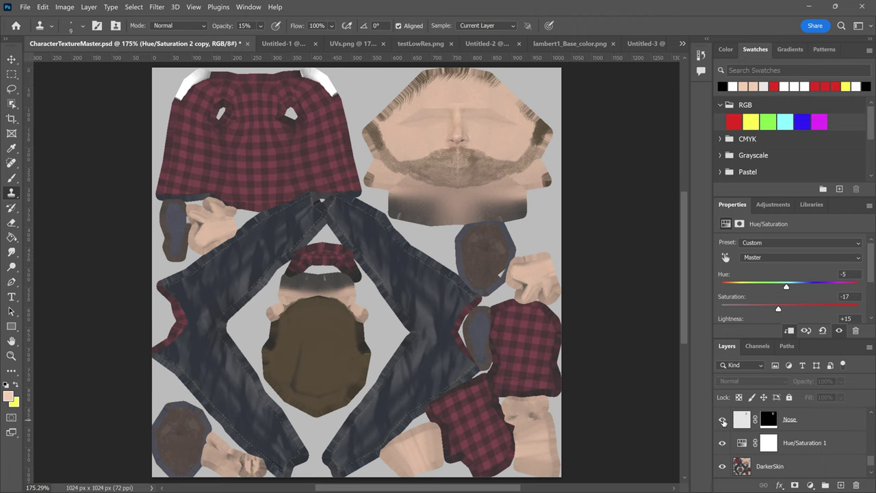
scroll(723, 421, "up", 1)
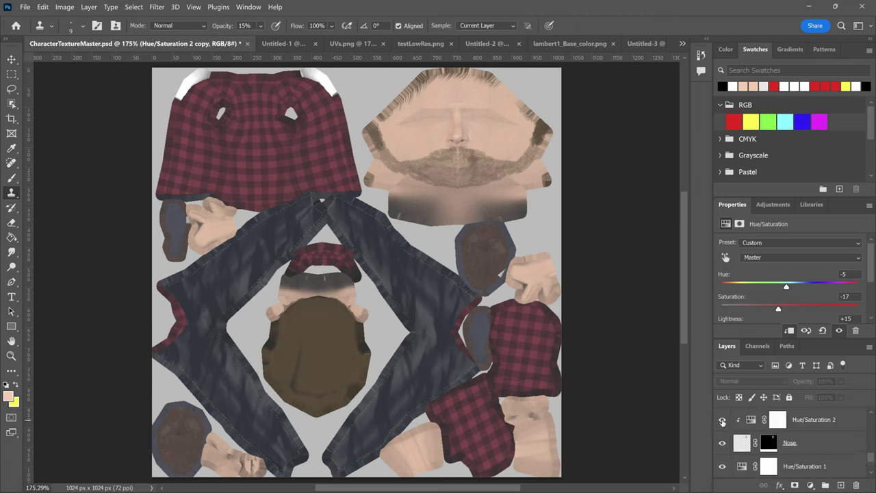
scroll(723, 421, "up", 1)
left_click(722, 420)
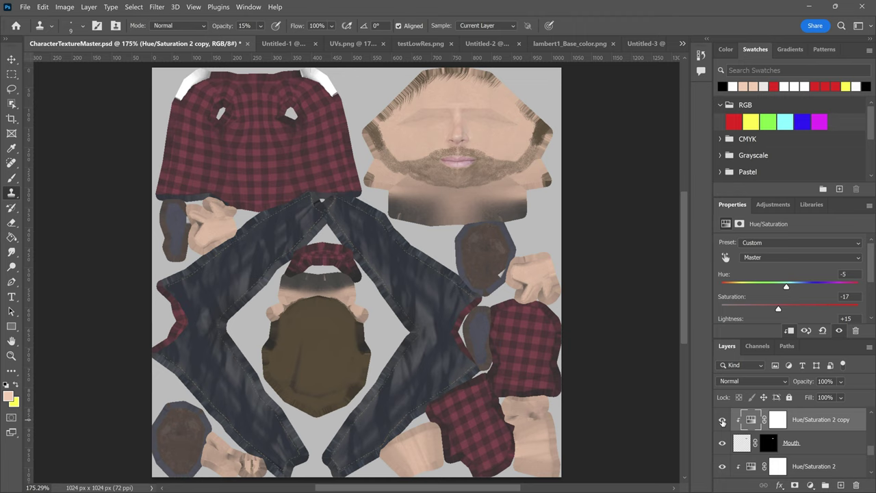
scroll(723, 420, "up", 1)
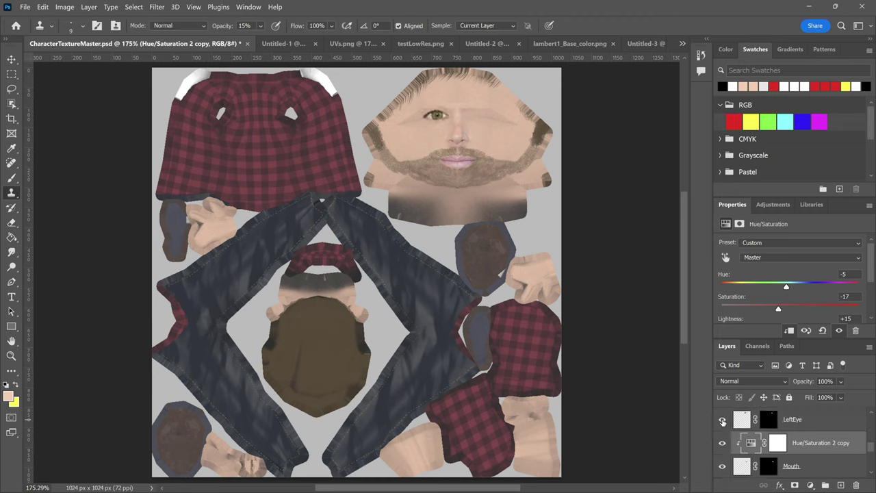
scroll(722, 421, "up", 1)
scroll(722, 420, "up", 1)
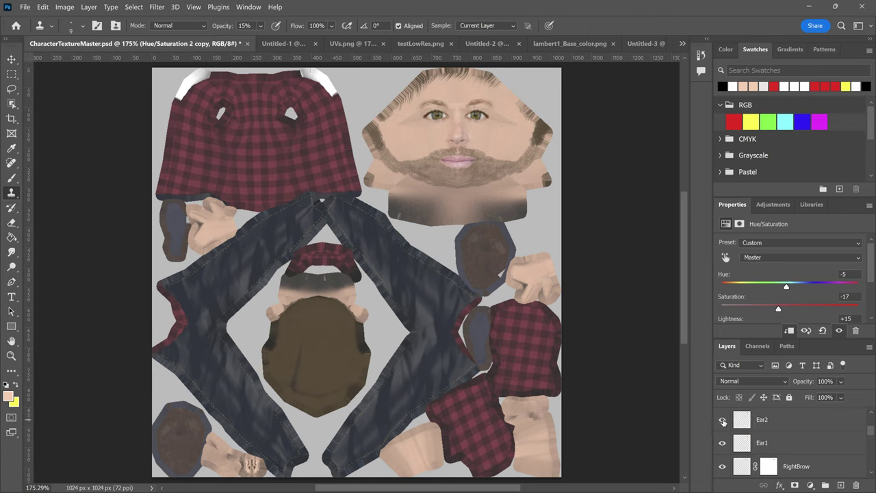
left_click(722, 421)
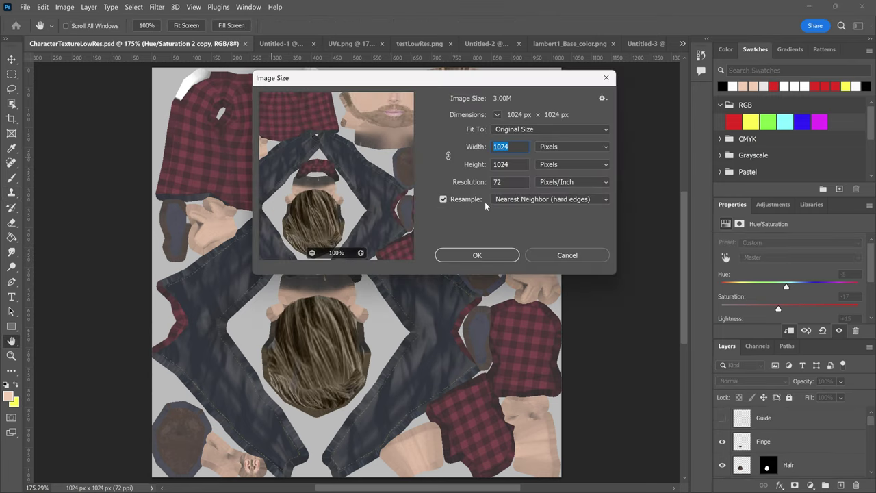
Resize the character texture to 256 × 256 pixels with Nearest Neighbor resampling
type("256")
key("Tab")
type("2")
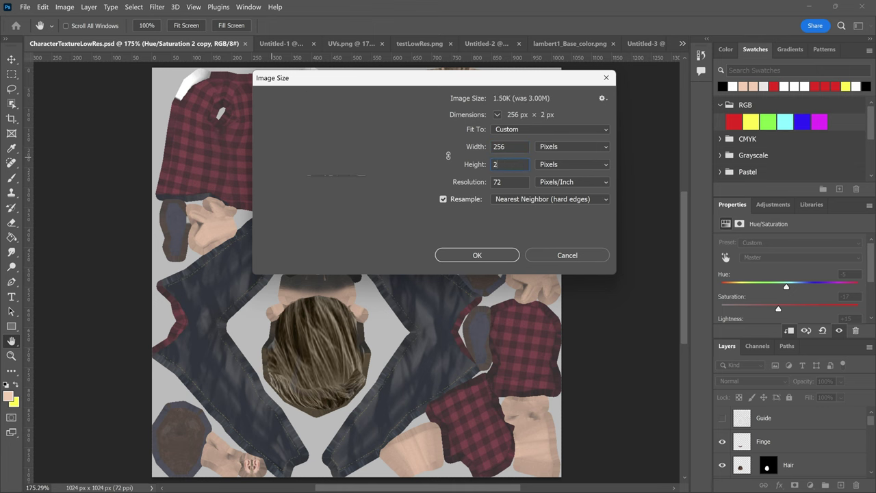
left_click(461, 252)
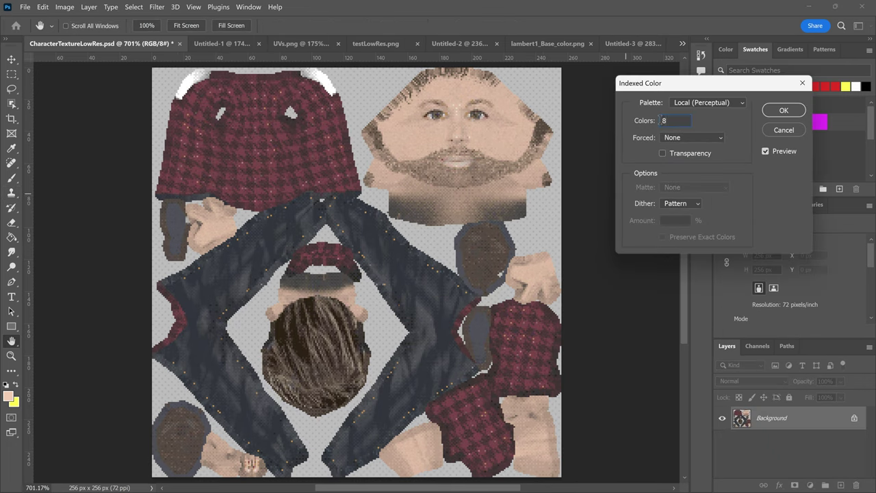
Set the number of colors in the texture's Local (Perceptual) indexed palette to 12
left_click_drag(667, 120, 645, 123)
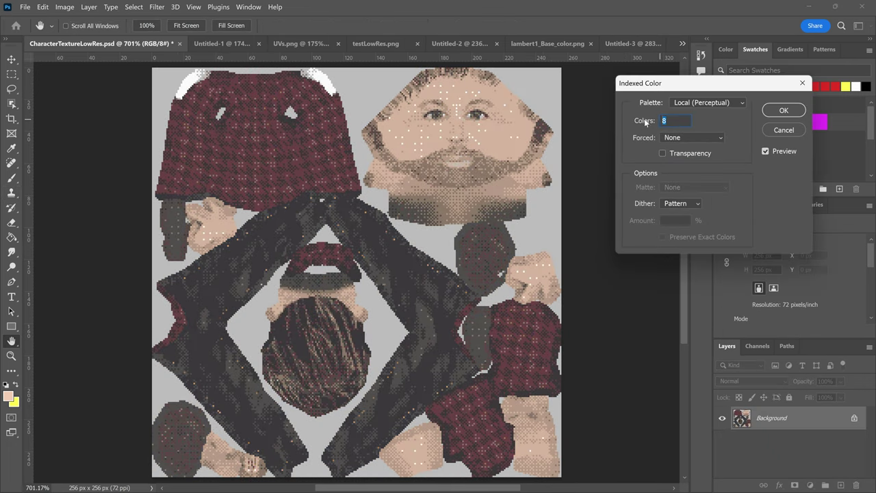
type("12")
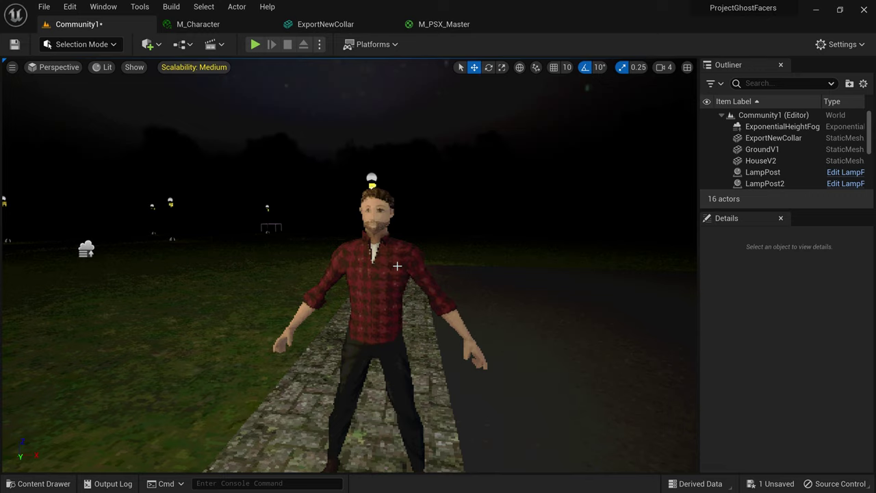
left_click_drag(397, 266, 430, 275)
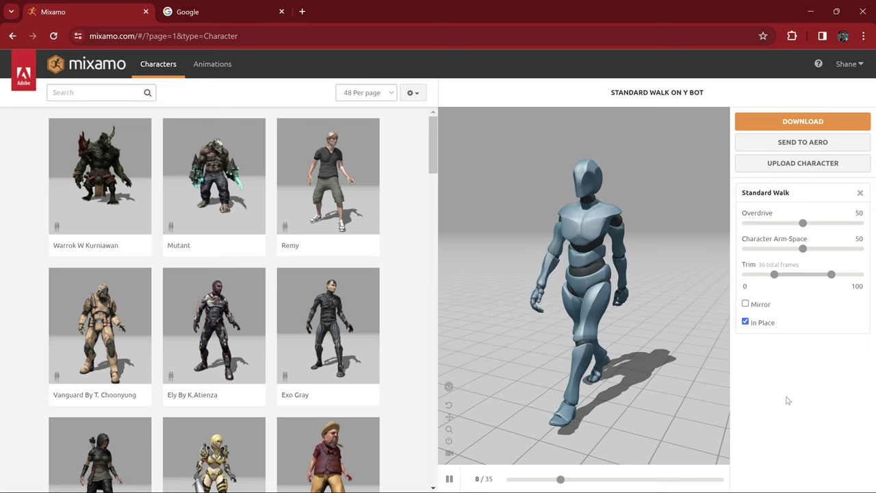
In Mixamo, upload the CharacterMixamo archive as a new character and accept its orientation in the Auto-Rigger
left_click(797, 163)
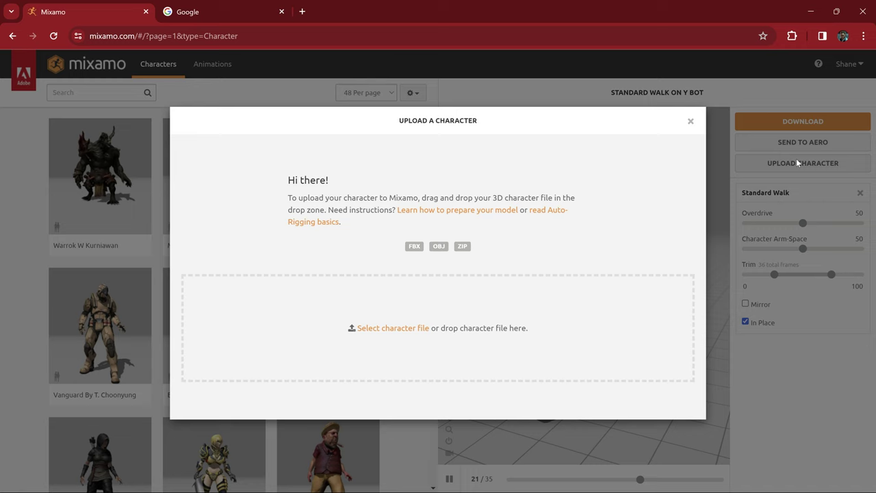
left_click(388, 330)
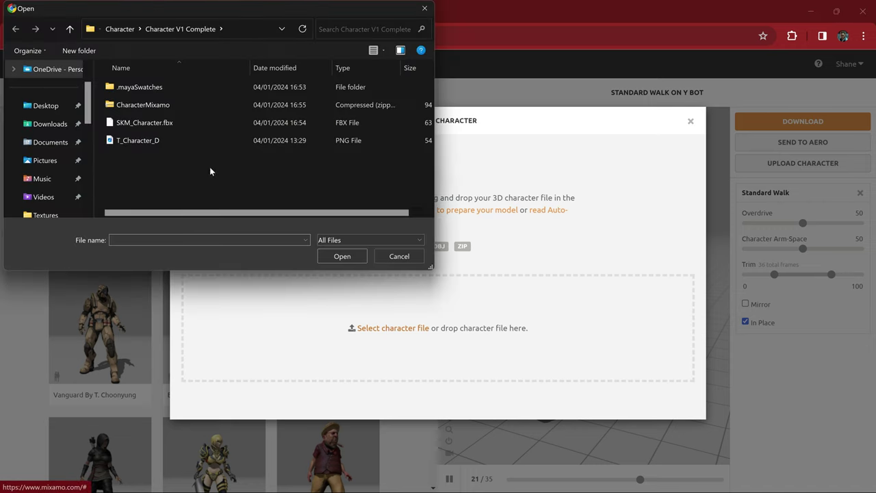
left_click(159, 109)
left_click(344, 257)
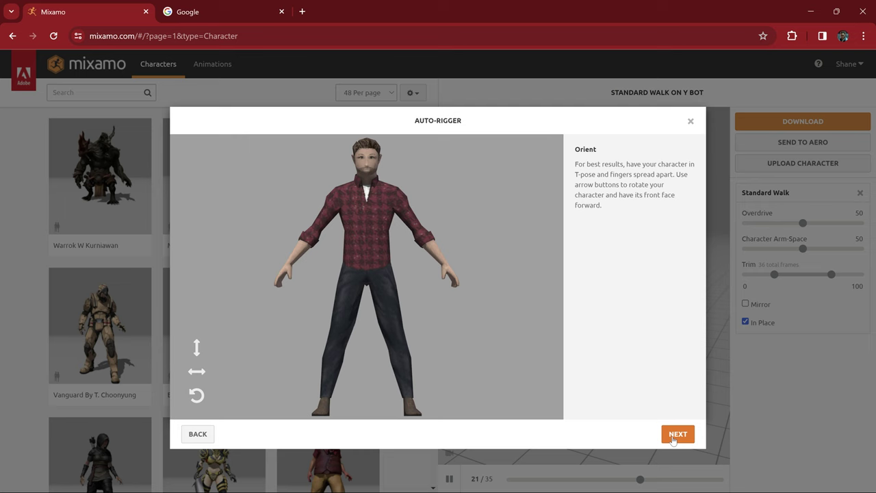
left_click(673, 440)
Place the symmetrical auto-rigging markers on the character's chin, wrists, elbows, knees and groin
left_click_drag(231, 274, 365, 171)
left_click_drag(176, 314, 171, 317)
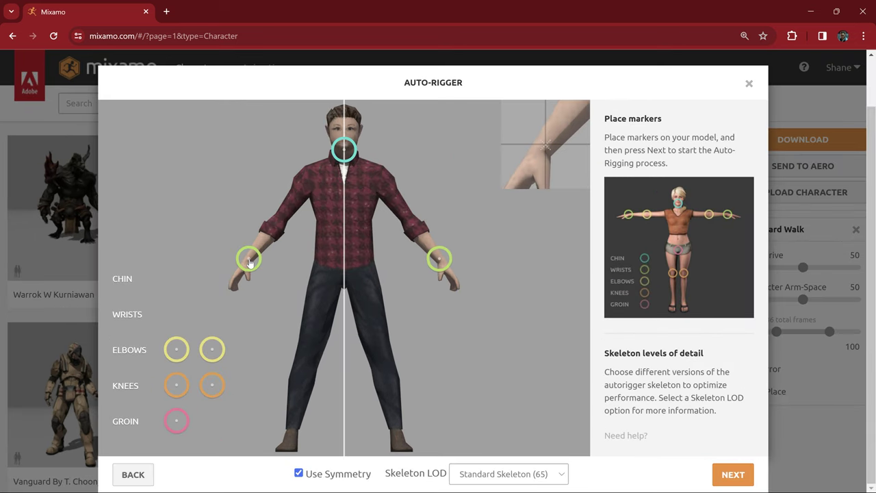
left_click_drag(176, 349, 282, 215)
left_click_drag(176, 385, 309, 348)
left_click_drag(176, 421, 345, 288)
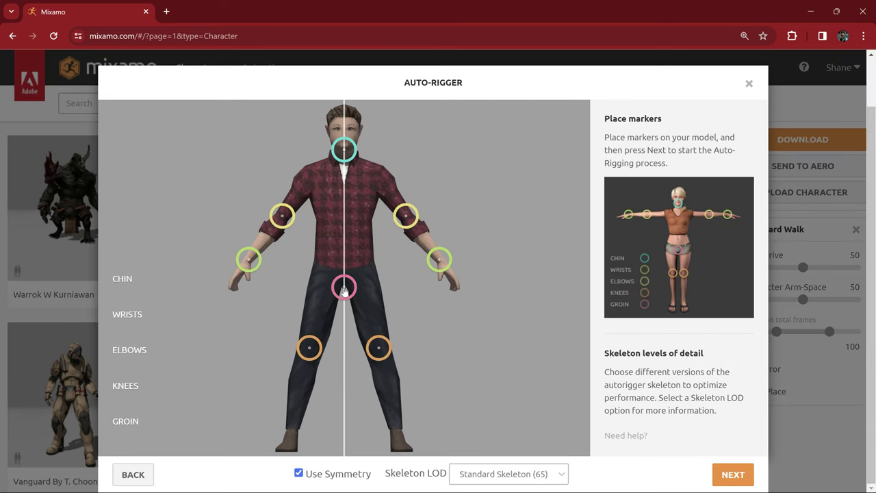
Set the Skeleton LOD to 3 Chain Fingers (49) and start the auto-rigging
left_click(562, 477)
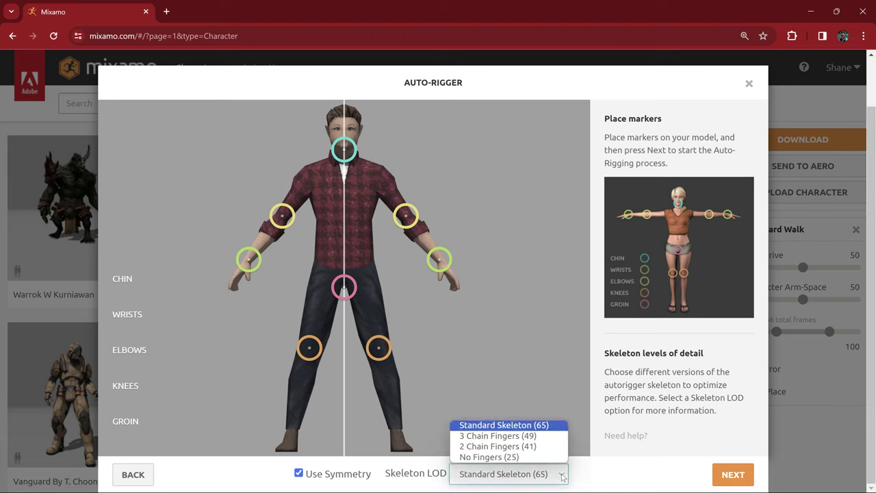
left_click(506, 445)
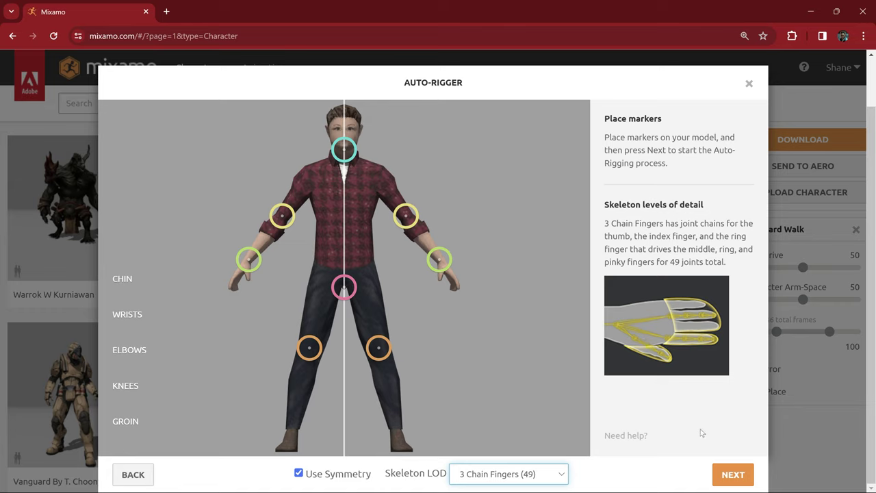
left_click(733, 474)
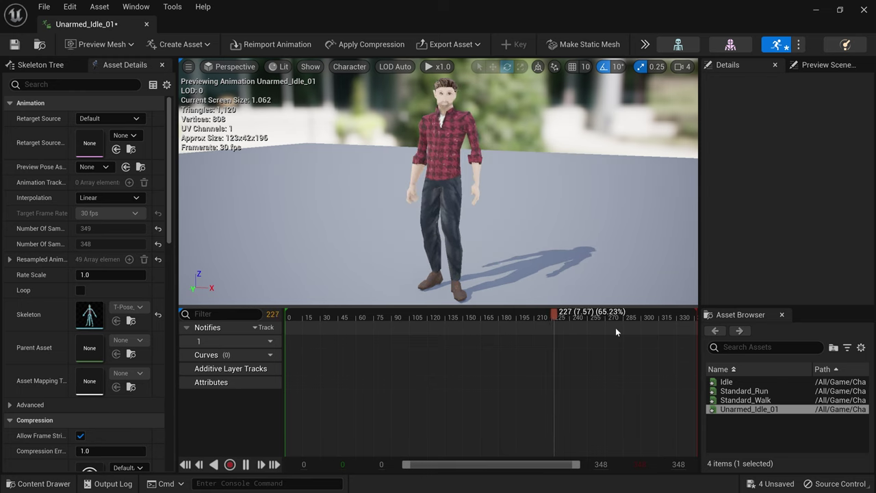
In Unreal Editor, preview the Standard_Walk and Standard_Run animations on the character
left_click(736, 403)
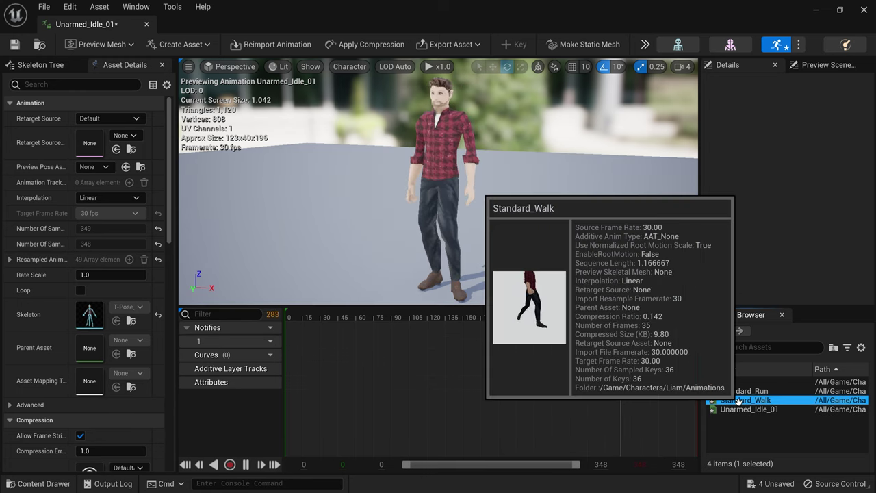
double_click(738, 401)
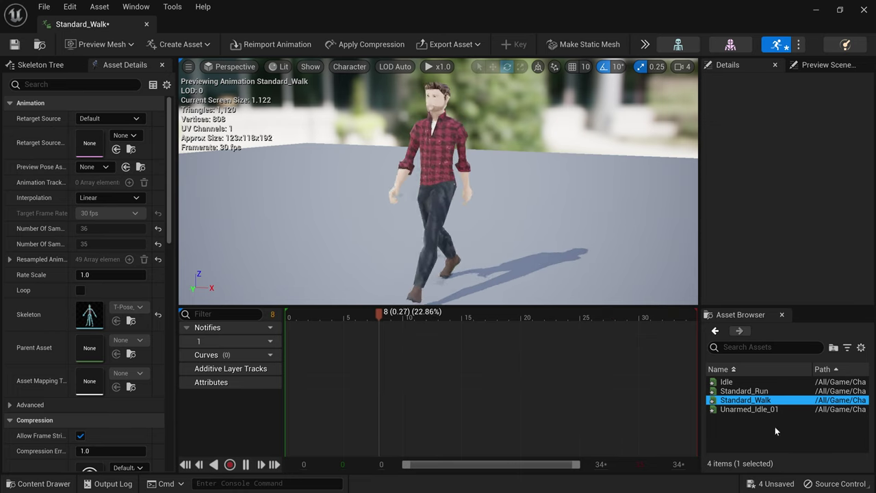
double_click(746, 391)
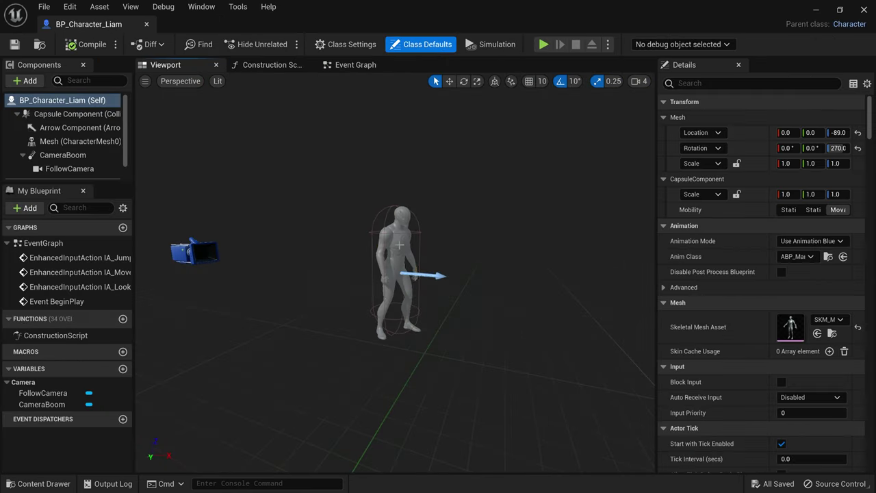
Replace the mannequin on BP_Character_Liam's Mesh component with the custom character's skeletal mesh
left_click(76, 141)
left_click(830, 381)
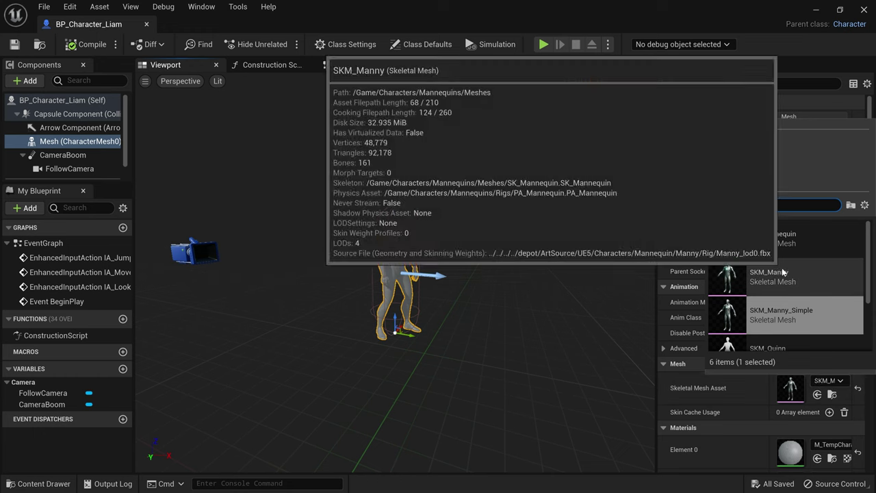
scroll(787, 314, "down", 3)
left_click(781, 334)
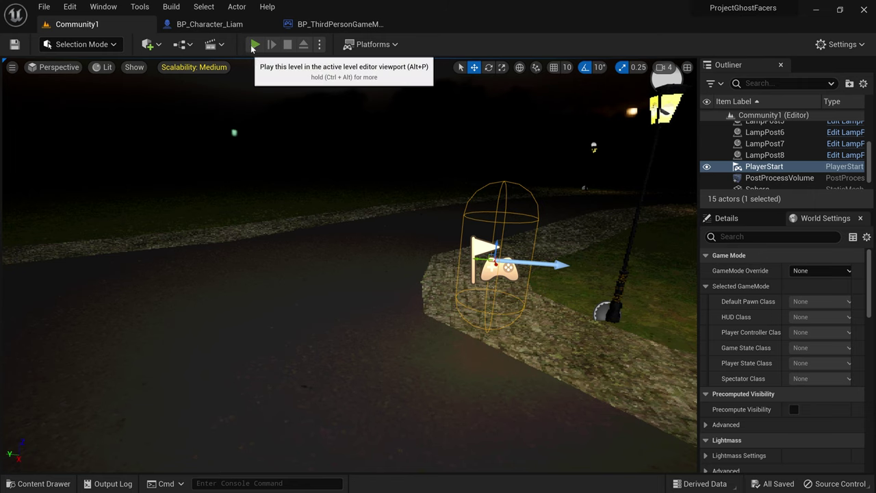
Play the Community1 level and move the character along the path and grass to test its movement
left_click(253, 44)
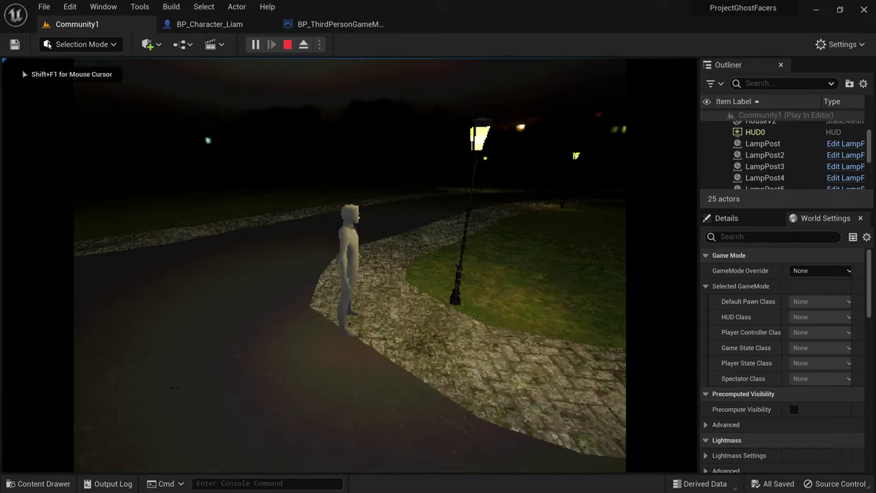
key("w")
key("d")
key("w")
key("d")
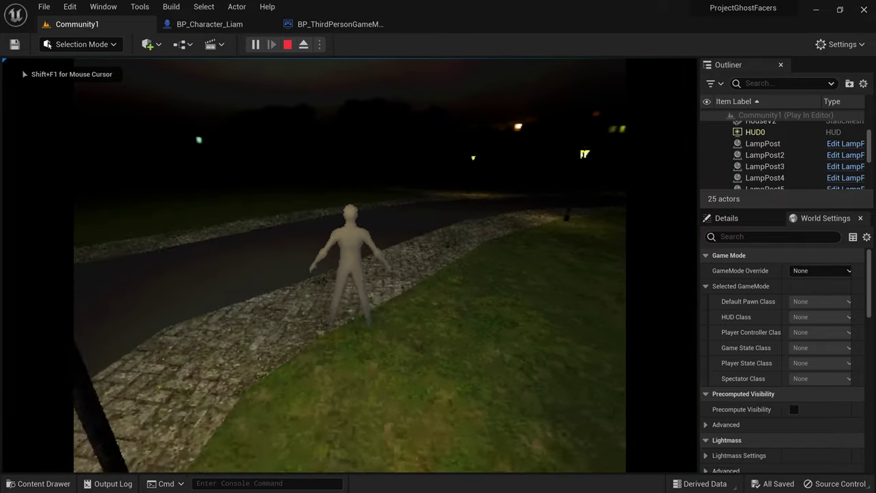
key("w")
key("a")
key("w")
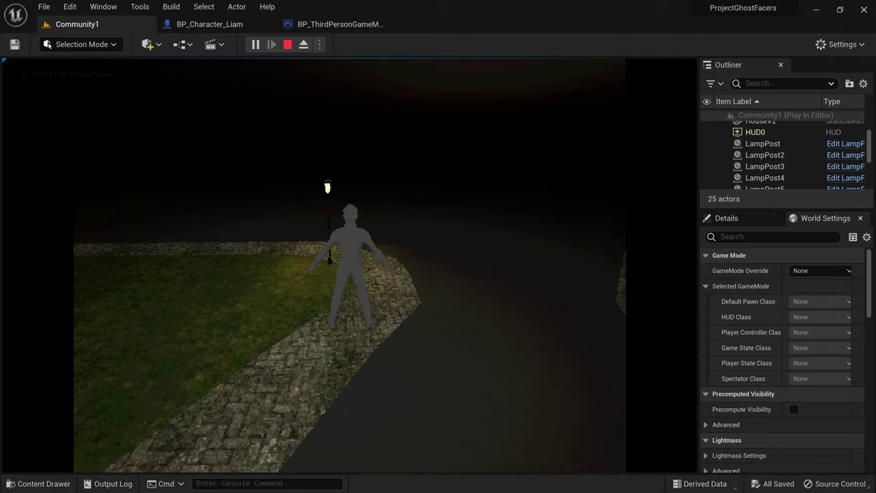
key("w")
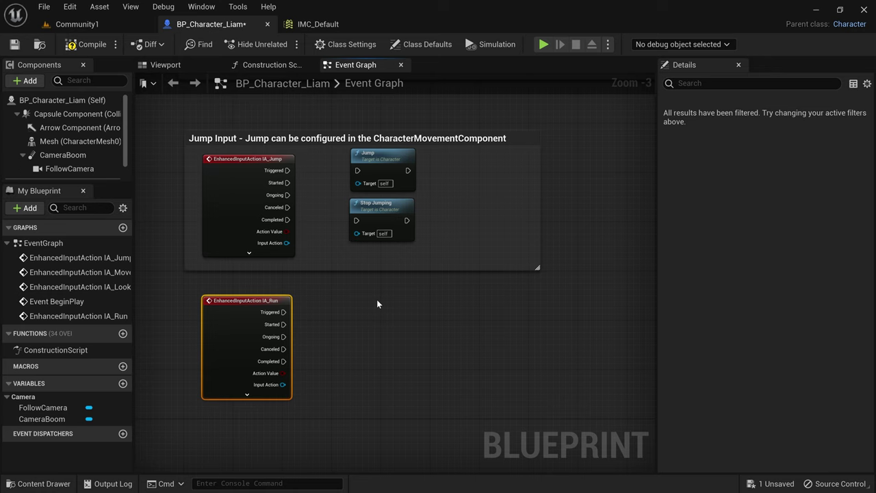
left_click_drag(283, 312, 358, 313)
type("max")
left_click(315, 290)
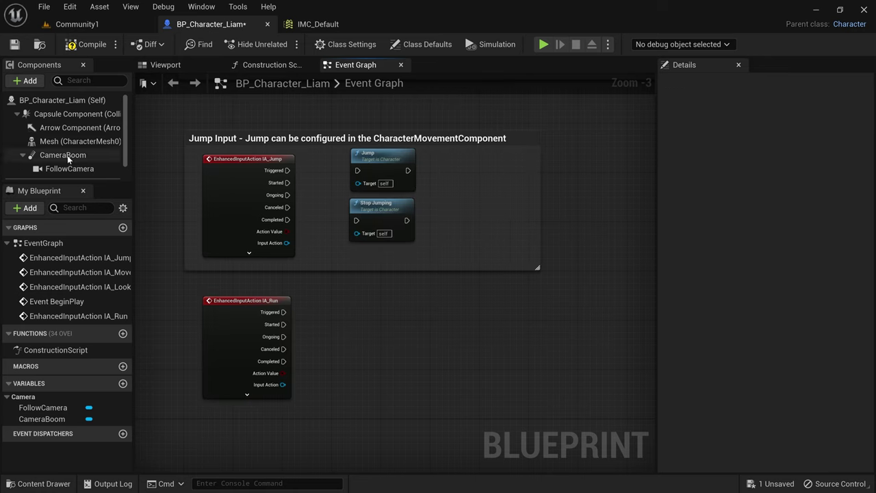
Add a Character Movement reference to BP_Character_Liam's Event Graph and create a Set Max Walk Speed node from it
scroll(68, 157, "down", 1)
left_click(75, 172)
scroll(724, 430, "down", 2)
left_click_drag(75, 173, 327, 317)
left_click_drag(380, 321, 423, 311)
type("max walk")
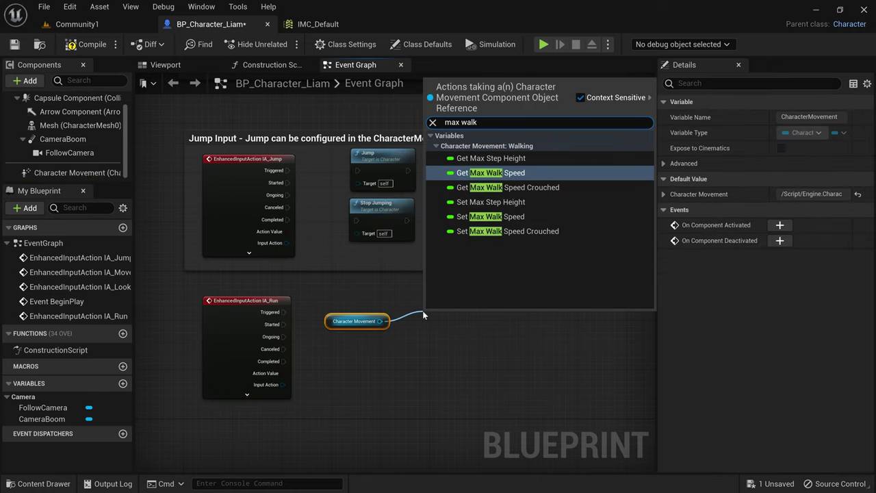
left_click(489, 214)
Arrange the new nodes, link IA_Run's Triggered output to the Set Max Walk Speed node and set its speed to 500
left_click_drag(356, 324, 362, 355)
left_click_drag(459, 314, 434, 309)
left_click_drag(283, 313, 401, 312)
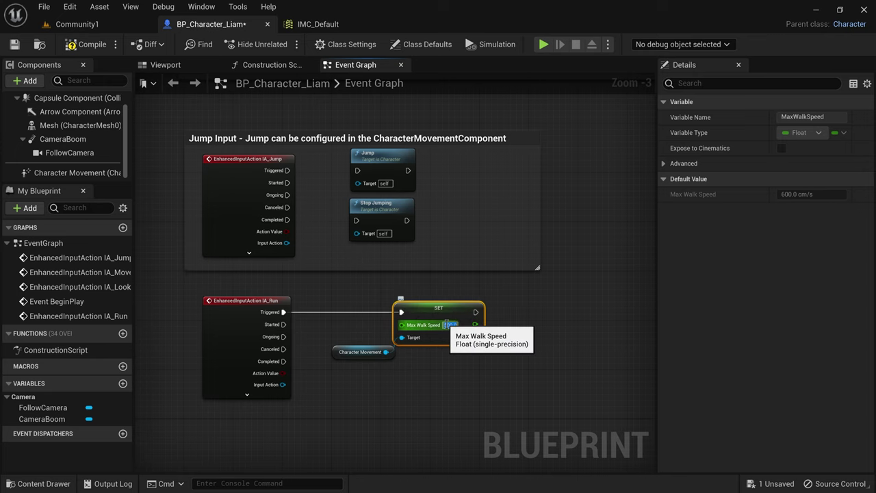
Add a second Set Max Walk Speed node from Character Movement for IA_Run's Completed output, with the speed set to 180
left_click_drag(361, 351, 343, 352)
left_click_drag(367, 352, 430, 359)
type("max walk")
left_click(465, 233)
key("Delete")
type("max walk sp")
left_click(466, 248)
left_click(459, 392)
type("180")
key("Return")
left_click_drag(335, 349, 322, 349)
Group the IA_Run event, Character Movement and both Set Max Walk Speed nodes in a comment titled Run
left_click_drag(188, 286, 517, 422)
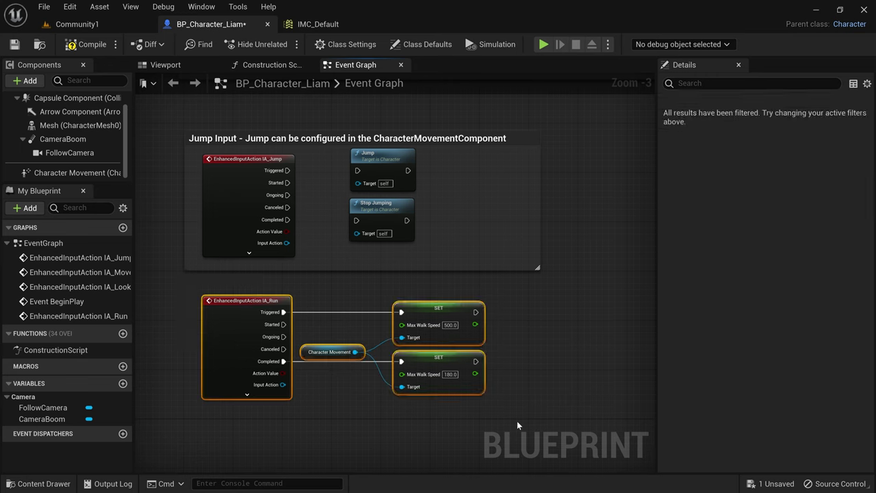
type("cRun")
key("Return")
Play the Community1 level and test the character's walking, running and turning in different directions
key("alt+p")
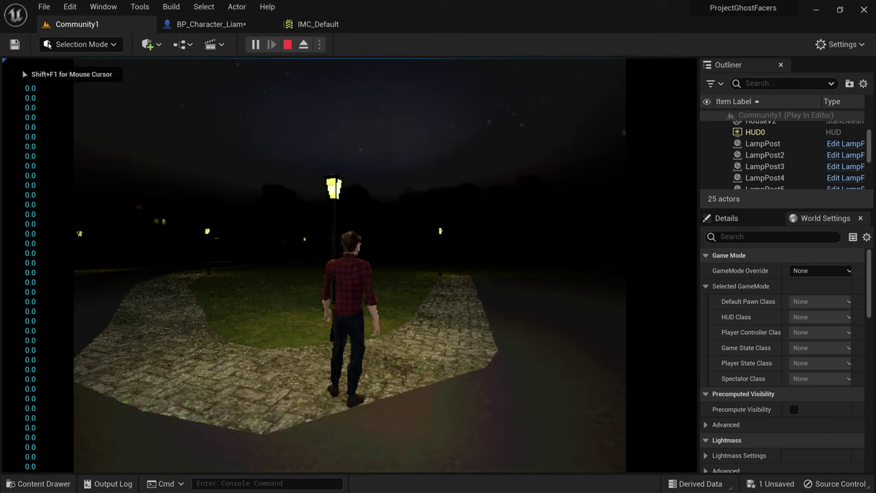
key("d")
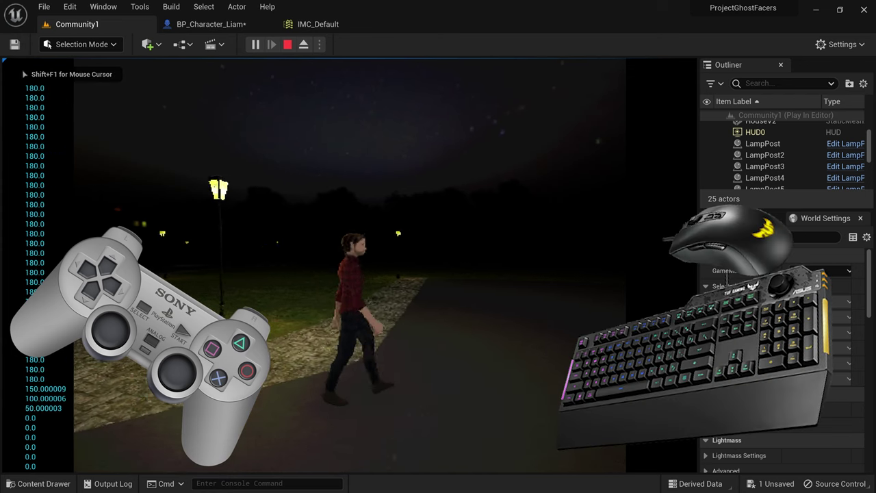
key("shift")
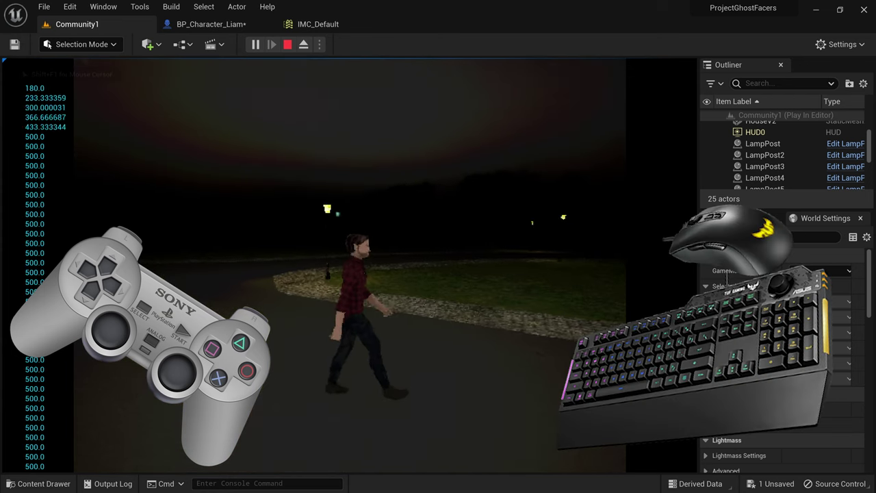
key("shift")
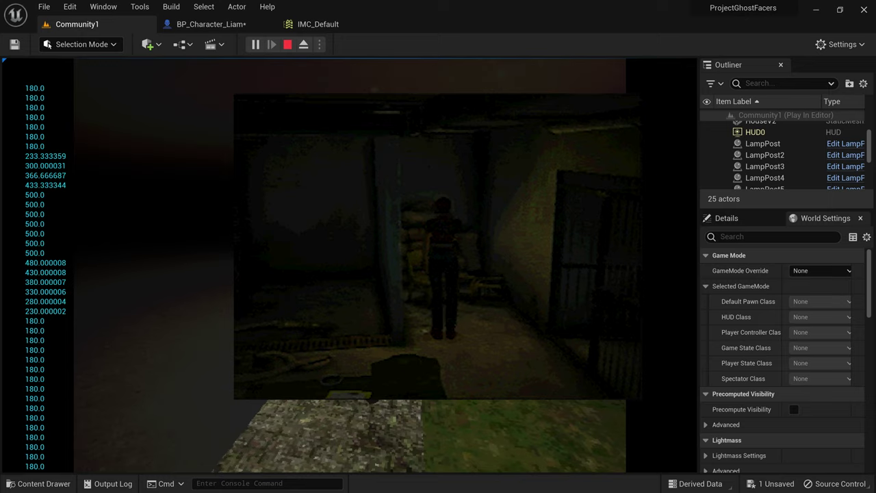
key("shift")
key("shift")
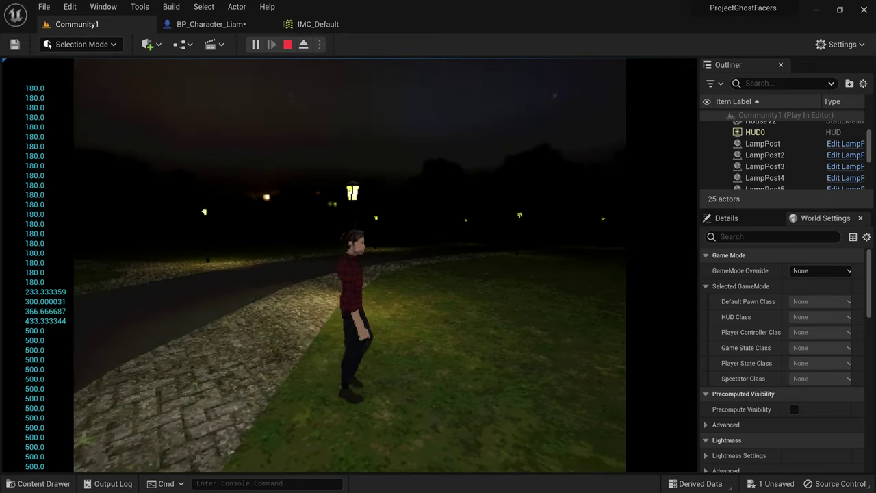
key("shift")
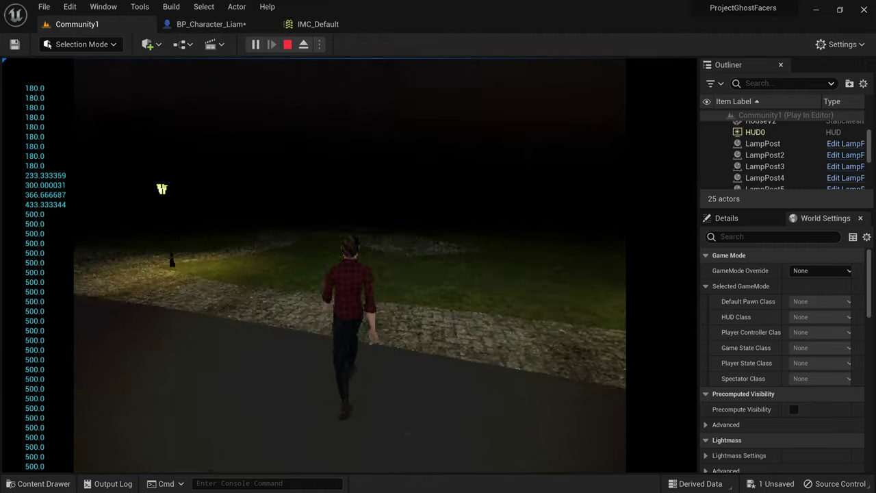
key("shift")
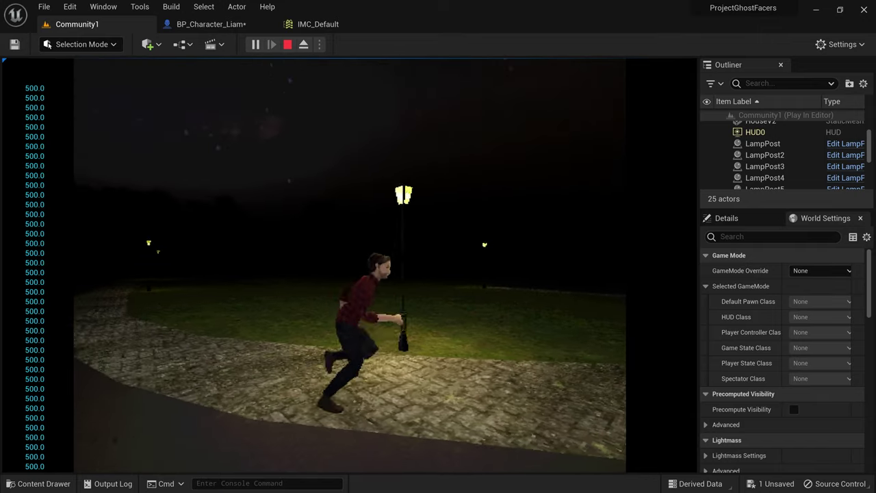
key("a")
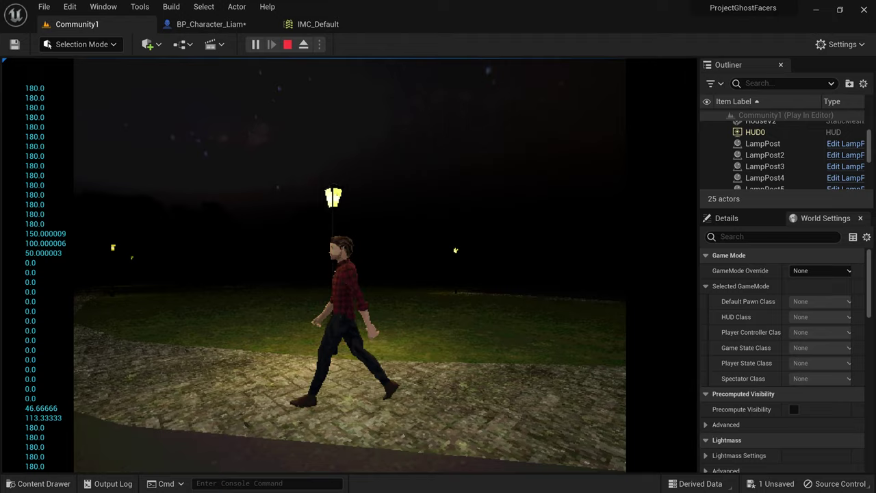
key("shift")
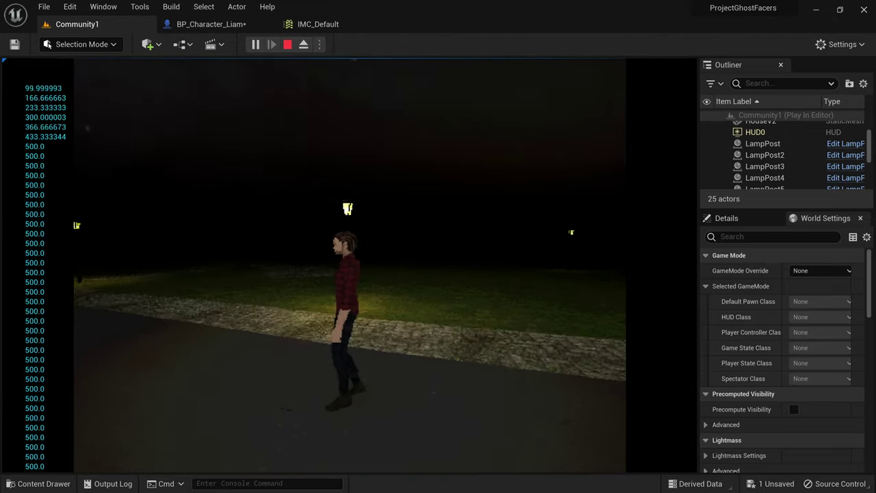
key("w")
key("shift")
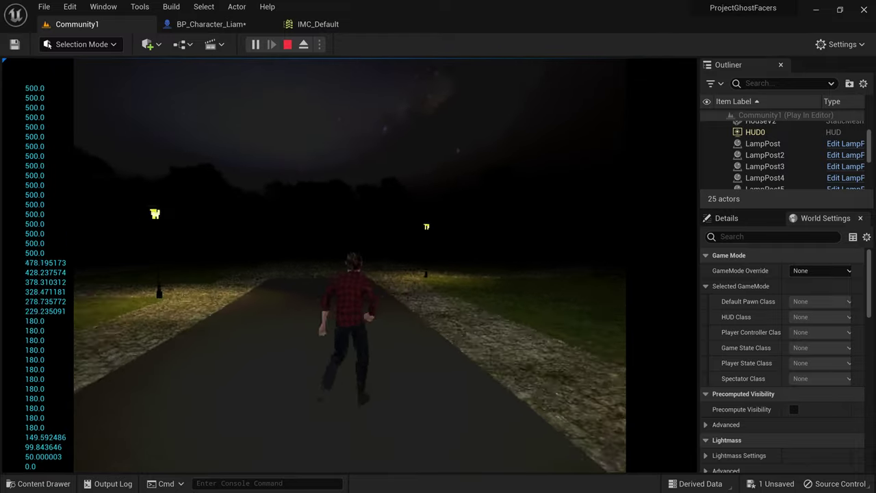